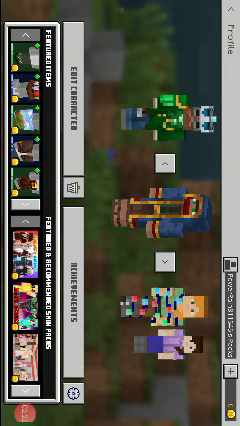
Switch to the next character, confirm replacing the current one, and save it
{"action": "left_click", "coordinate": [164, 261]}
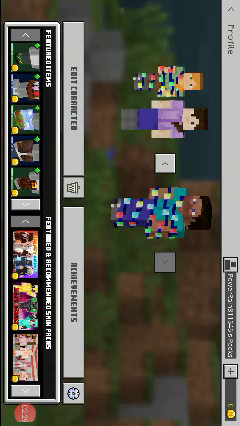
{"action": "left_click", "coordinate": [164, 261]}
{"action": "left_click", "coordinate": [85, 264]}
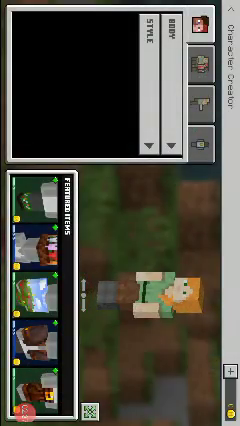
{"action": "key", "text": "Escape"}
{"action": "key", "text": "Escape"}
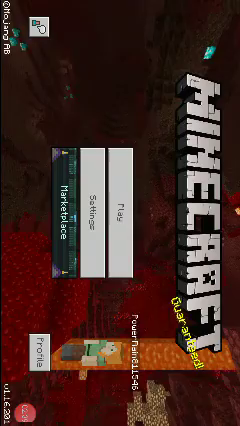
Reopen the profile, browse the character lineup, then close it for the main menu
{"action": "left_click", "coordinate": [40, 345]}
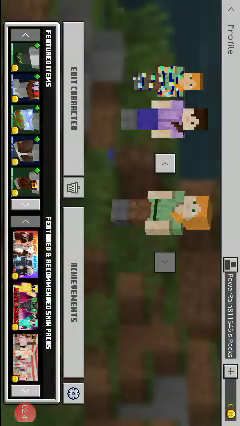
{"action": "key", "text": "Right"}
{"action": "key", "text": "Down"}
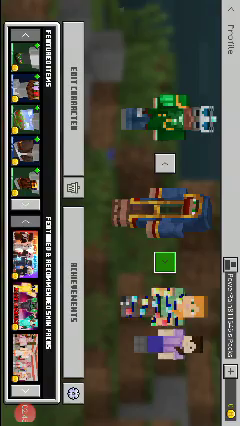
{"action": "key", "text": "Escape"}
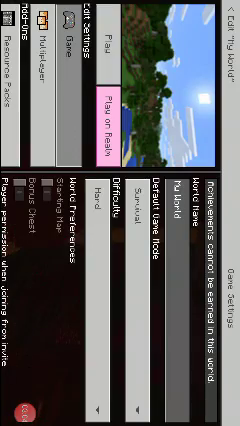
Pick Creative from My World's Default Game Mode dropdown, replacing Survival
{"action": "left_click", "coordinate": [135, 200]}
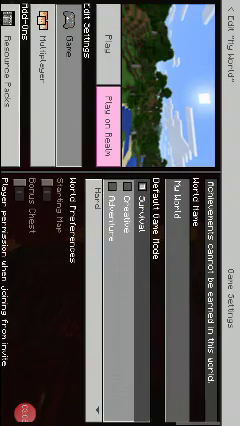
{"action": "left_click", "coordinate": [113, 196]}
{"action": "left_click", "coordinate": [135, 200]}
{"action": "left_click", "coordinate": [128, 220]}
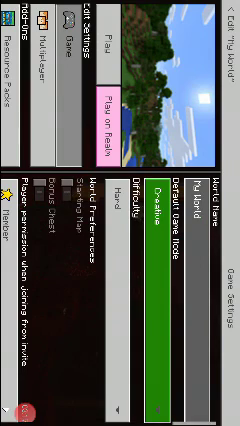
Erase the 'My World' text from the World Name field using backspace
{"action": "left_click", "coordinate": [197, 200]}
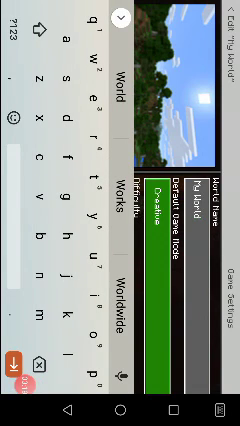
{"action": "left_click", "coordinate": [12, 28]}
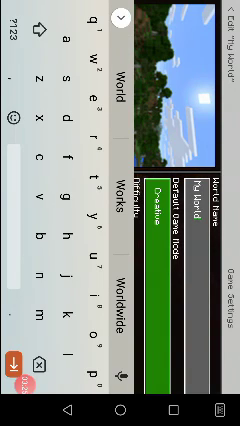
{"action": "key", "text": "BackSpace"}
{"action": "key", "text": "BackSpace"}
{"action": "key", "text": "BackSpace"}
{"action": "key", "text": "BackSpace"}
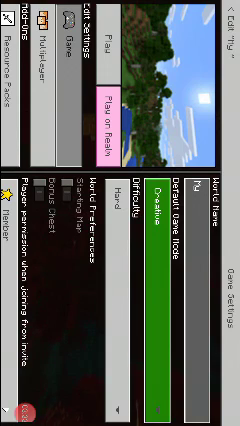
{"action": "left_click", "coordinate": [26, 410]}
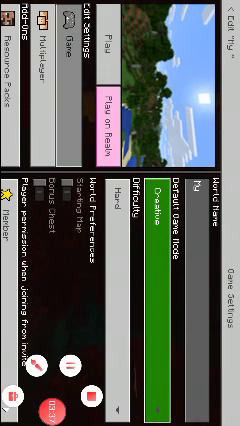
{"action": "left_click", "coordinate": [198, 300]}
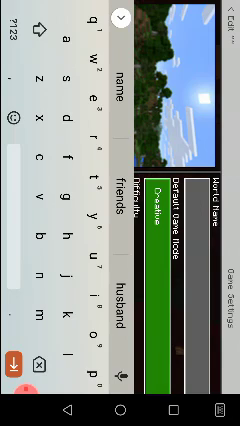
{"action": "type", "text": "zay"}
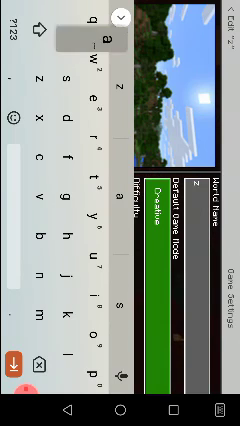
Retype the world name, switching the keyboard between letters and numbers
{"action": "key", "text": "BackSpace"}
{"action": "key", "text": "BackSpace"}
{"action": "key", "text": "BackSpace"}
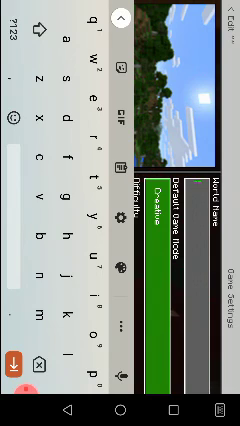
{"action": "left_click", "coordinate": [12, 28]}
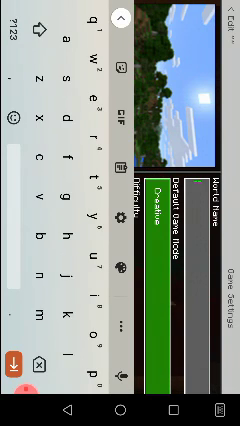
{"action": "left_click", "coordinate": [12, 28]}
{"action": "left_click", "coordinate": [12, 28]}
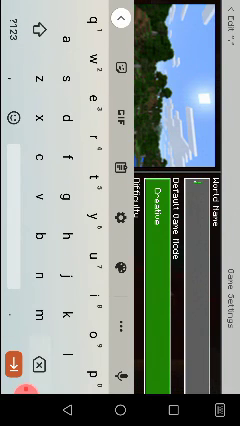
{"action": "type", "text": "p"}
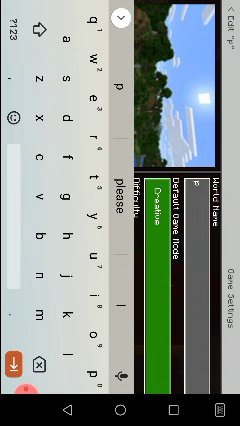
{"action": "type", "text": "ower"}
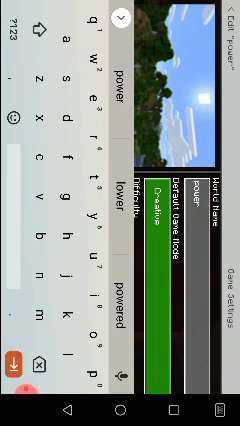
{"action": "left_click", "coordinate": [38, 30]}
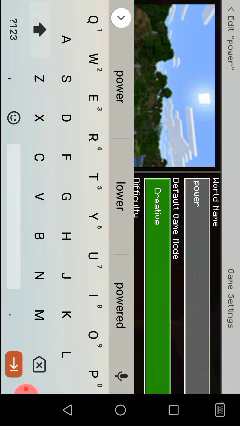
{"action": "type", "text": "ra"}
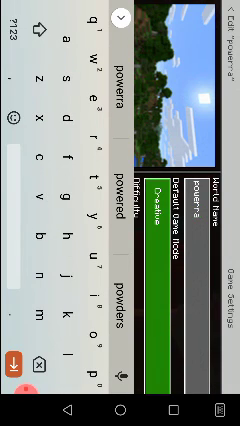
{"action": "type", "text": "i"}
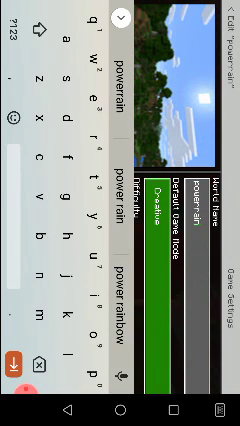
{"action": "type", "text": "n"}
{"action": "left_click", "coordinate": [13, 30]}
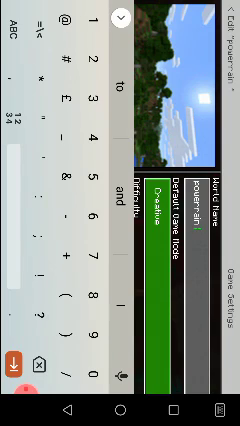
{"action": "type", "text": "1"}
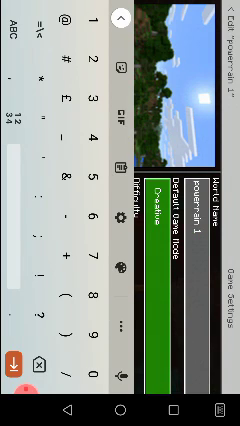
{"action": "type", "text": "847"}
{"action": "left_click", "coordinate": [13, 363]}
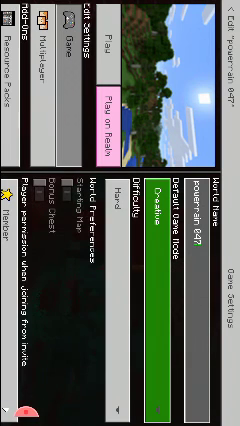
Remove an extra letter from the name, dismiss the keyboard, and load the world
{"action": "left_click", "coordinate": [196, 240]}
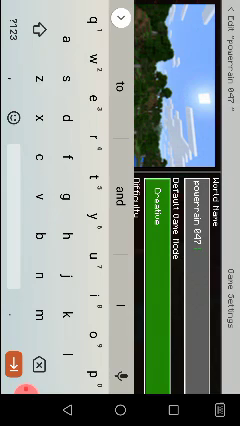
{"action": "type", "text": " za"}
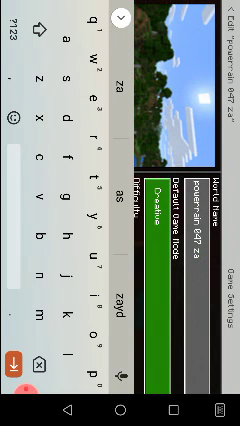
{"action": "type", "text": "ll"}
{"action": "key", "text": "BackSpace"}
{"action": "type", "text": "o"}
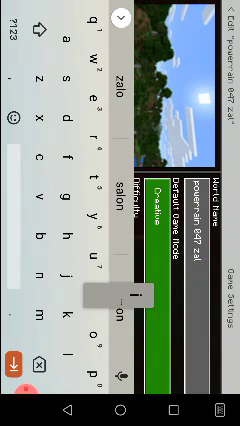
{"action": "type", "text": "in"}
{"action": "key", "text": "Return"}
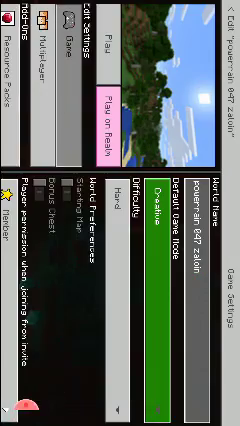
{"action": "left_click", "coordinate": [108, 40]}
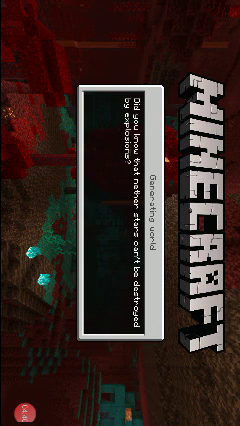
Raise the device volume while the world loads
{"action": "key", "text": "XF86AudioRaiseVolume"}
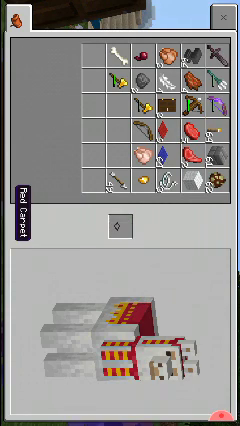
Leave the llama's inventory and browse creative categories to Construction
{"action": "left_click", "coordinate": [222, 16]}
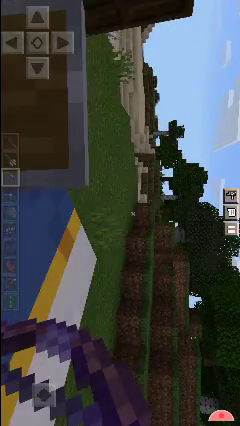
{"action": "left_click", "coordinate": [231, 210]}
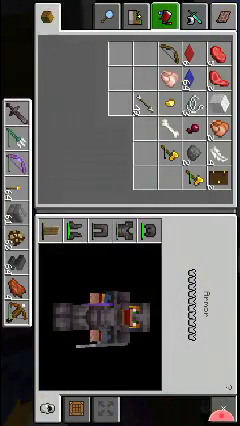
{"action": "left_click", "coordinate": [164, 16]}
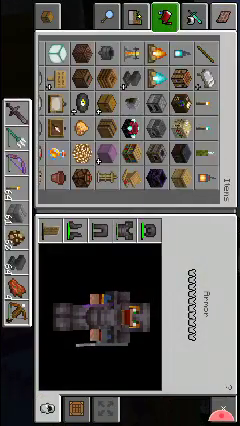
{"action": "left_click", "coordinate": [136, 16]}
{"action": "left_click", "coordinate": [106, 16]}
{"action": "left_click", "coordinate": [193, 16]}
{"action": "left_click", "coordinate": [106, 16]}
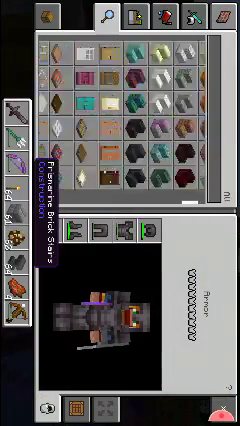
{"action": "scroll", "coordinate": [120, 115], "scroll_direction": "down", "scroll_amount": 5}
{"action": "scroll", "coordinate": [120, 115], "scroll_direction": "down", "scroll_amount": 5}
{"action": "scroll", "coordinate": [120, 115], "scroll_direction": "down", "scroll_amount": 5}
{"action": "scroll", "coordinate": [120, 110], "scroll_direction": "down", "scroll_amount": 5}
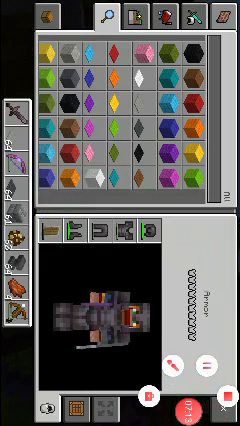
Mount the llama and swap carpets in its slot, ending with Light Gray Carpet
{"action": "left_click", "coordinate": [231, 14]}
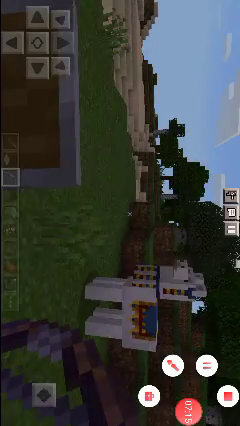
{"action": "left_click", "coordinate": [125, 315]}
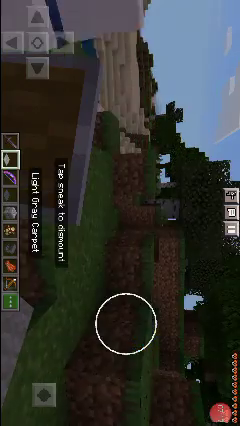
{"action": "left_click", "coordinate": [231, 212]}
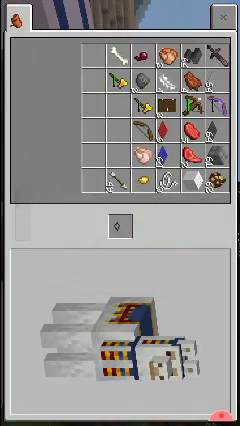
{"action": "left_click", "coordinate": [190, 131]}
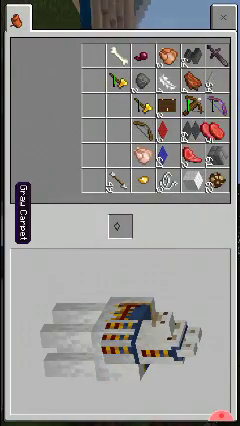
{"action": "left_click", "coordinate": [118, 226]}
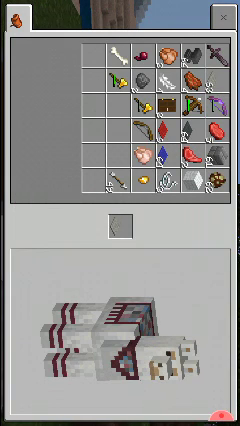
{"action": "left_click", "coordinate": [118, 226]}
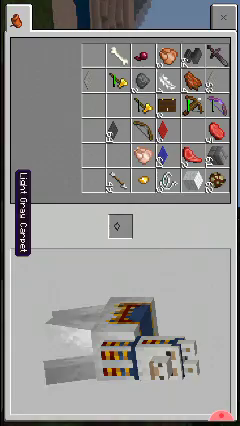
{"action": "left_click", "coordinate": [118, 226]}
Close the llama's inventory, turn toward the llama, and open the creative inventory
{"action": "left_click", "coordinate": [223, 17]}
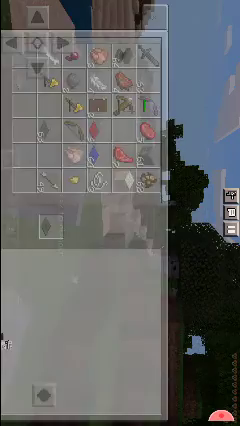
{"action": "left_click_drag", "start_coordinate": [113, 285], "coordinate": [60, 250]}
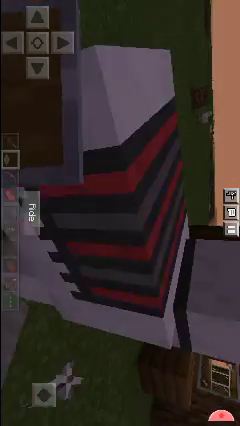
{"action": "left_click_drag", "start_coordinate": [120, 250], "coordinate": [120, 213]}
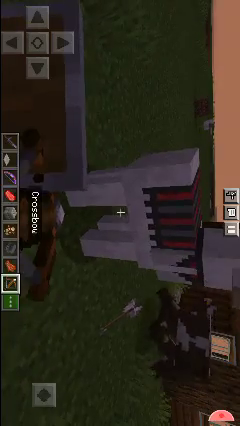
{"action": "left_click", "coordinate": [140, 220]}
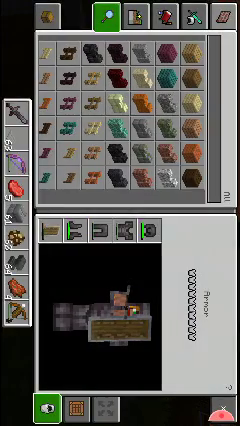
Search the Equipment and Items categories for a chest, then close the inventory
{"action": "left_click", "coordinate": [192, 17]}
{"action": "left_click", "coordinate": [164, 17]}
{"action": "scroll", "coordinate": [130, 115], "scroll_direction": "down", "scroll_amount": 3}
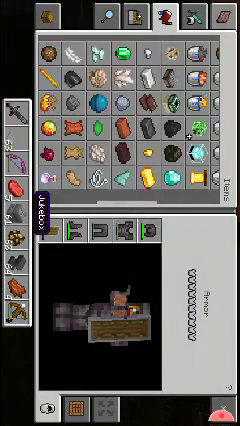
{"action": "scroll", "coordinate": [130, 115], "scroll_direction": "down", "scroll_amount": 3}
{"action": "scroll", "coordinate": [130, 115], "scroll_direction": "up", "scroll_amount": 3}
{"action": "scroll", "coordinate": [130, 115], "scroll_direction": "down", "scroll_amount": 3}
{"action": "scroll", "coordinate": [130, 115], "scroll_direction": "down", "scroll_amount": 3}
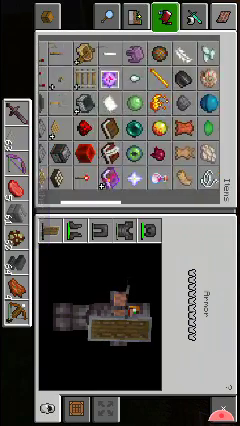
{"action": "scroll", "coordinate": [130, 115], "scroll_direction": "down", "scroll_amount": 3}
{"action": "scroll", "coordinate": [130, 115], "scroll_direction": "down", "scroll_amount": 3}
{"action": "scroll", "coordinate": [130, 115], "scroll_direction": "down", "scroll_amount": 2}
{"action": "scroll", "coordinate": [130, 115], "scroll_direction": "down", "scroll_amount": 2}
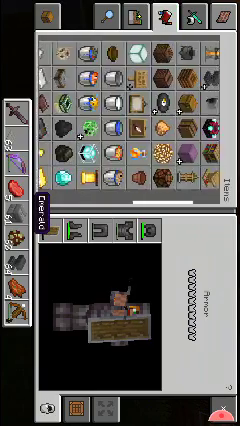
{"action": "scroll", "coordinate": [130, 115], "scroll_direction": "down", "scroll_amount": 3}
{"action": "scroll", "coordinate": [130, 115], "scroll_direction": "down", "scroll_amount": 2}
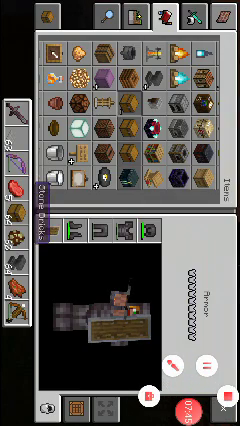
{"action": "left_click", "coordinate": [76, 408]}
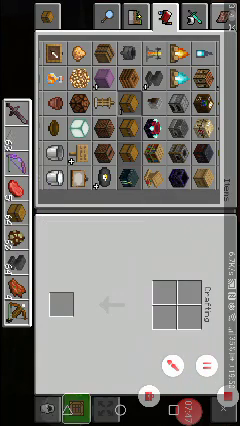
{"action": "left_click", "coordinate": [231, 16]}
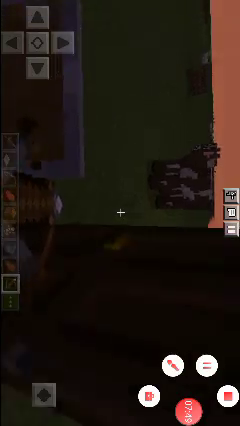
Mount the llama and view its chest storage of bows, crossbows and golden axes
{"action": "mouse_move", "coordinate": [120, 212]}
{"action": "left_mouse_down"}
{"action": "mouse_move", "coordinate": [75, 390]}
{"action": "mouse_move", "coordinate": [104, 240]}
{"action": "left_mouse_up"}
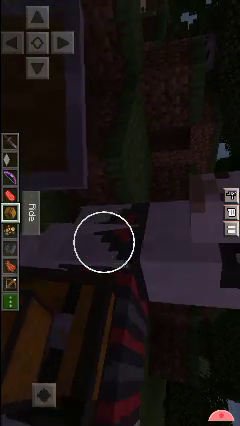
{"action": "left_click", "coordinate": [104, 240]}
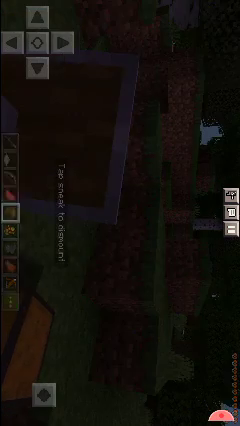
{"action": "left_click", "coordinate": [36, 42]}
{"action": "left_click", "coordinate": [48, 16]}
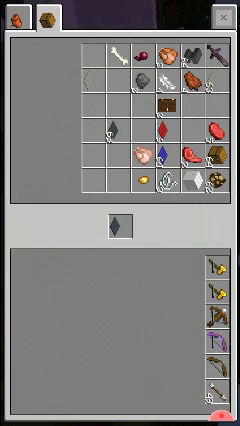
Close the llama's inventory, then reopen its chest storage tab
{"action": "left_click", "coordinate": [222, 17]}
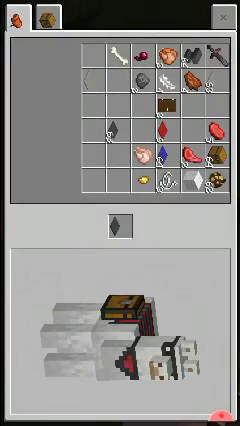
{"action": "left_click", "coordinate": [47, 17]}
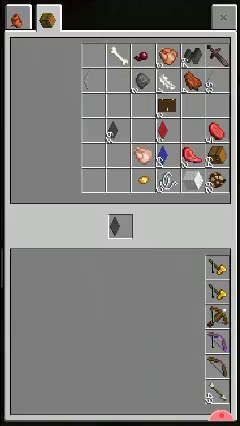